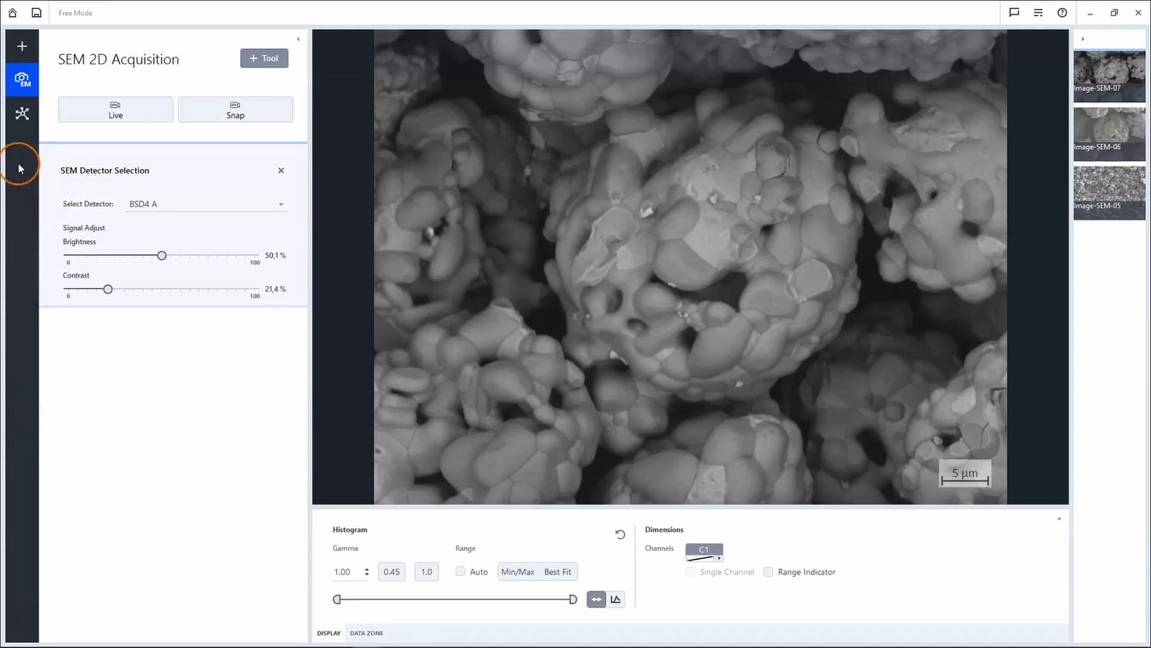
- Open the ZEN Connect workspace and view the SEM session's Image-SEM-05 with Image-SEM-06 marked
{"action": "left_click", "coordinate": [21, 114]}
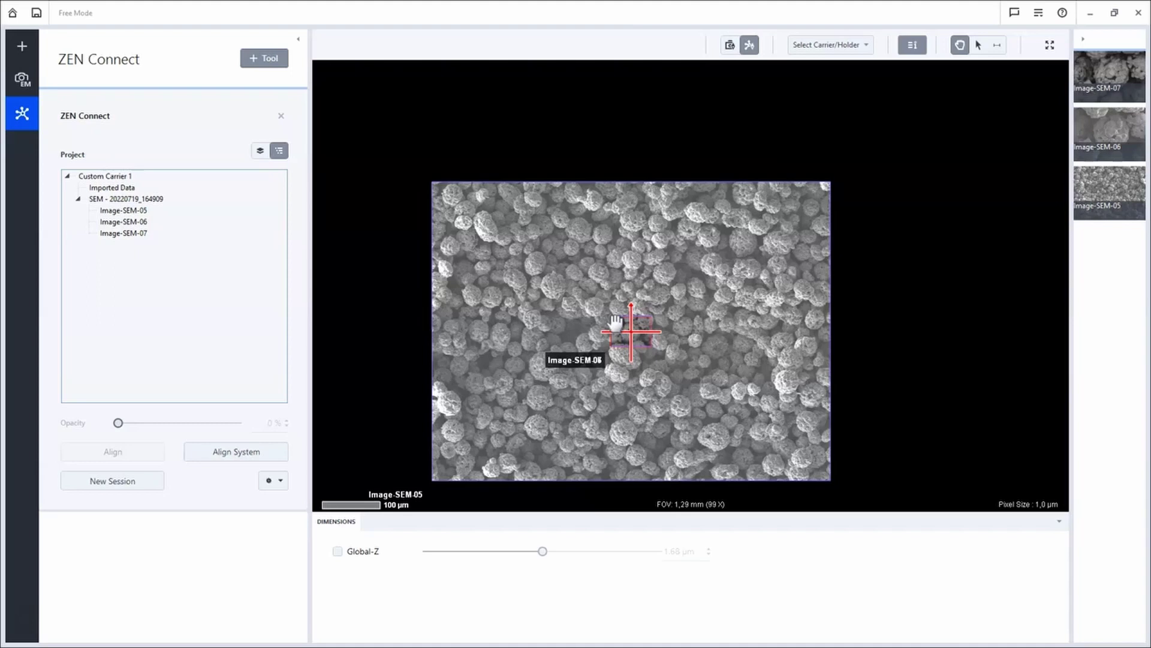
{"action": "left_click", "coordinate": [579, 315]}
{"action": "left_click", "coordinate": [680, 360]}
{"action": "left_click", "coordinate": [627, 364]}
{"action": "scroll", "coordinate": [627, 362], "scroll_direction": "up", "scroll_amount": 2}
{"action": "scroll", "coordinate": [625, 360], "scroll_direction": "up", "scroll_amount": 2}
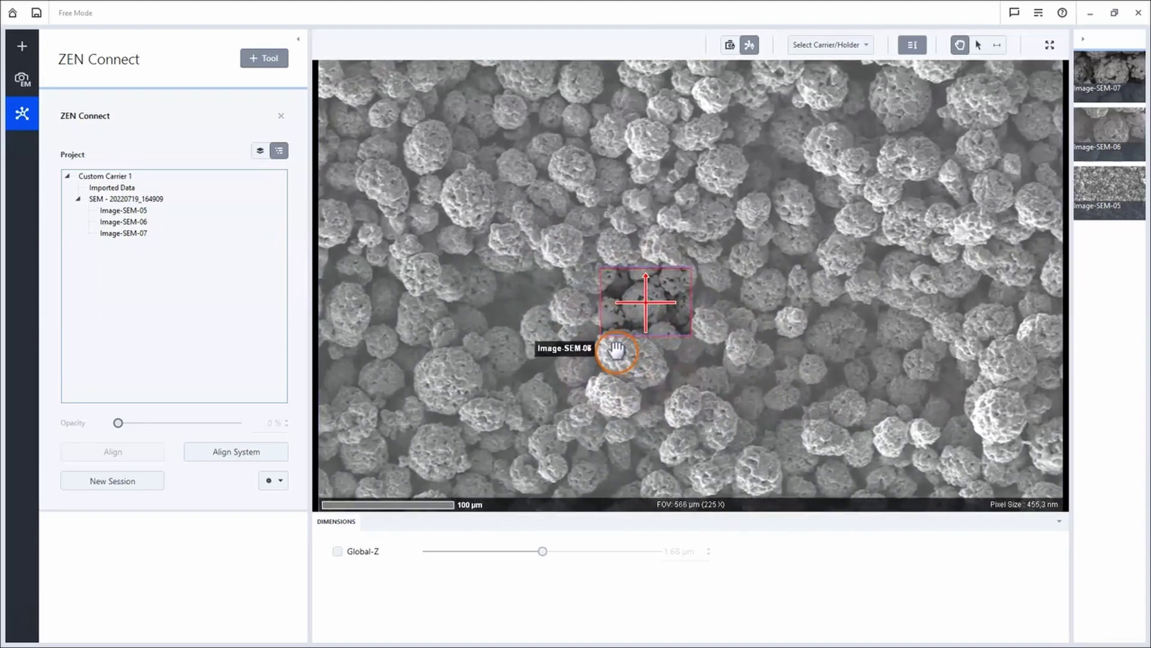
{"action": "scroll", "coordinate": [621, 355], "scroll_direction": "up", "scroll_amount": 2}
{"action": "scroll", "coordinate": [617, 351], "scroll_direction": "up", "scroll_amount": 2}
{"action": "scroll", "coordinate": [616, 349], "scroll_direction": "down", "scroll_amount": 2}
{"action": "scroll", "coordinate": [616, 349], "scroll_direction": "down", "scroll_amount": 2}
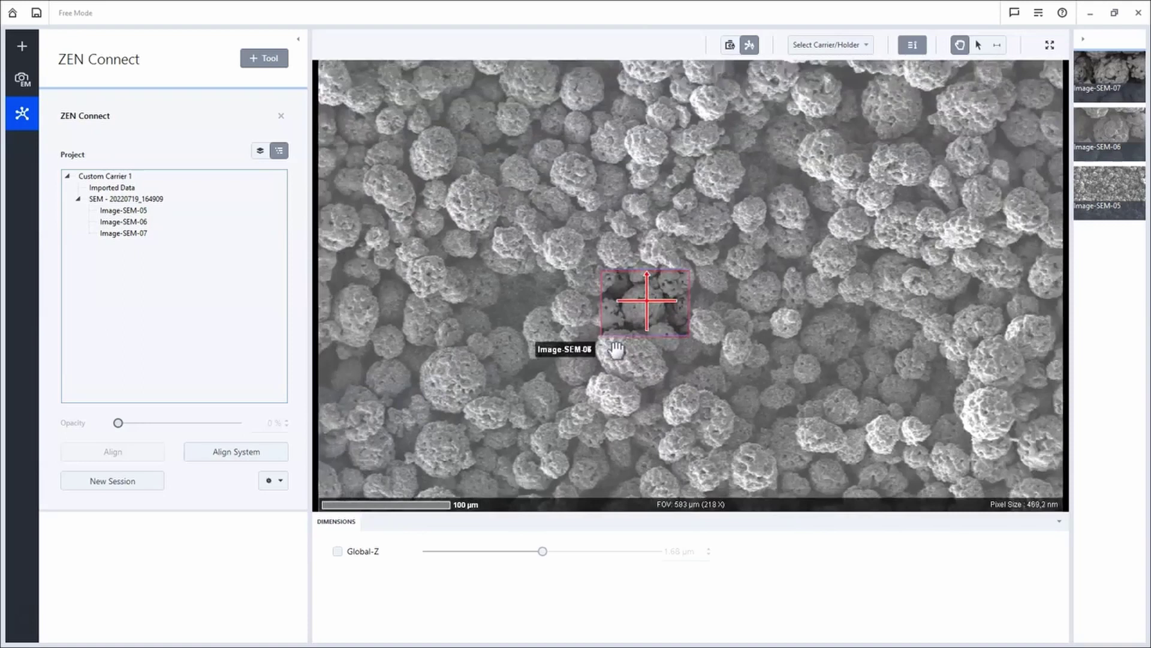
{"action": "scroll", "coordinate": [616, 349], "scroll_direction": "down", "scroll_amount": 2}
{"action": "scroll", "coordinate": [617, 350], "scroll_direction": "down", "scroll_amount": 2}
{"action": "scroll", "coordinate": [616, 349], "scroll_direction": "down", "scroll_amount": 1}
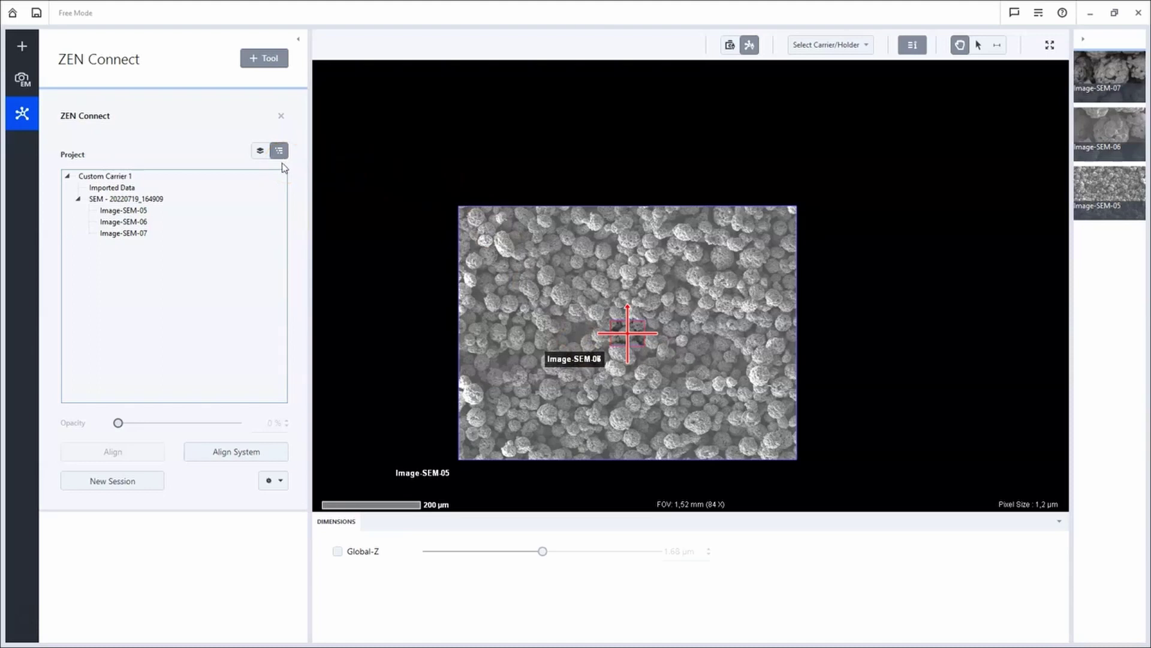
{"action": "left_click", "coordinate": [159, 200]}
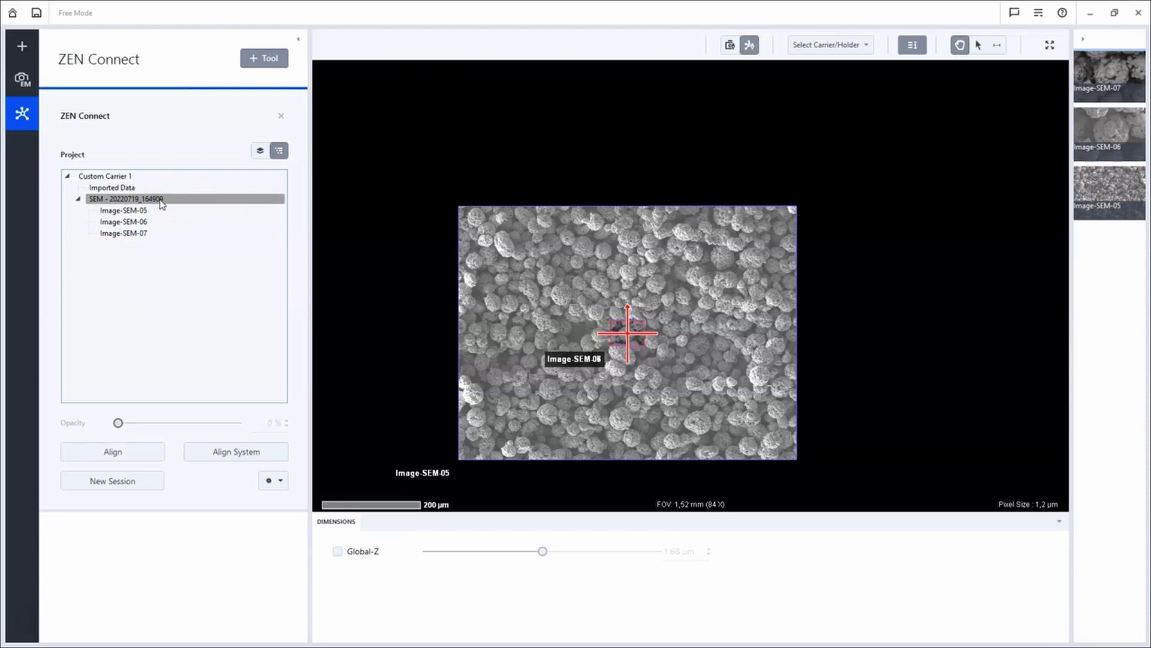
{"action": "left_click_drag", "start_coordinate": [160, 203], "coordinate": [151, 223]}
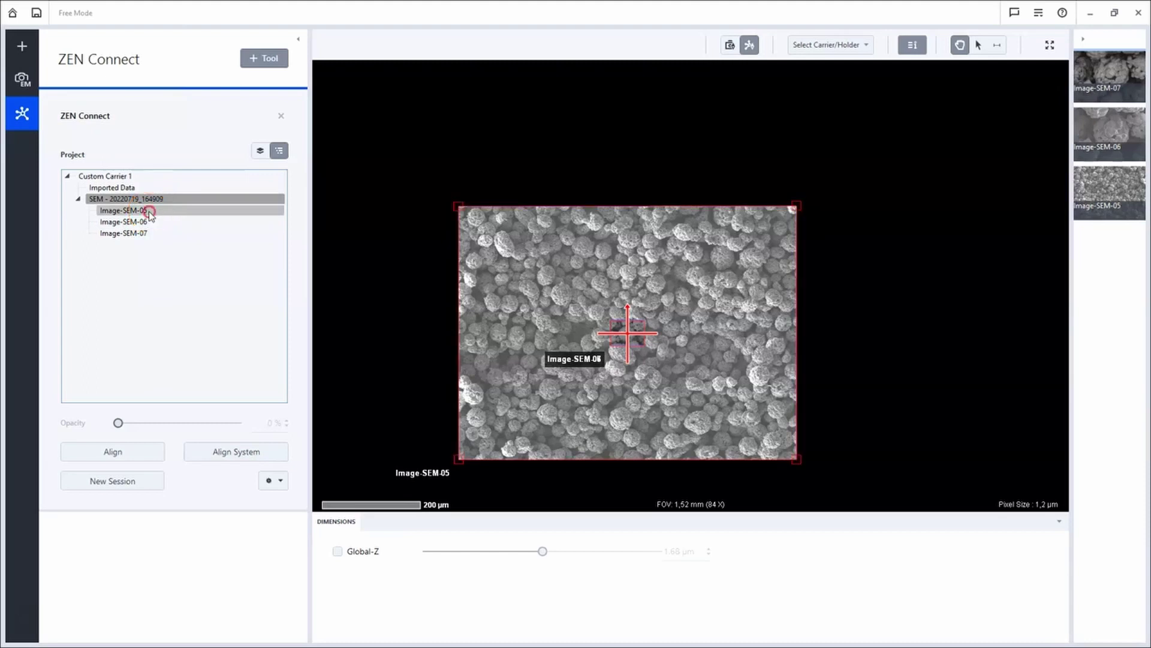
{"action": "right_click", "coordinate": [149, 213]}
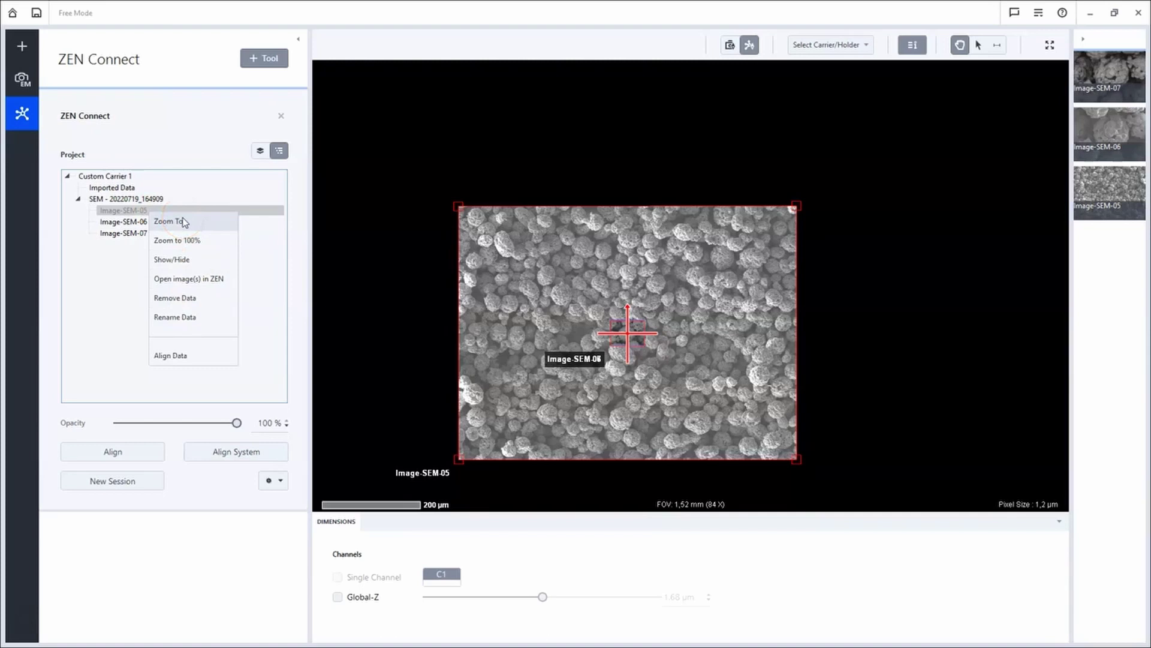
{"action": "left_click", "coordinate": [124, 340]}
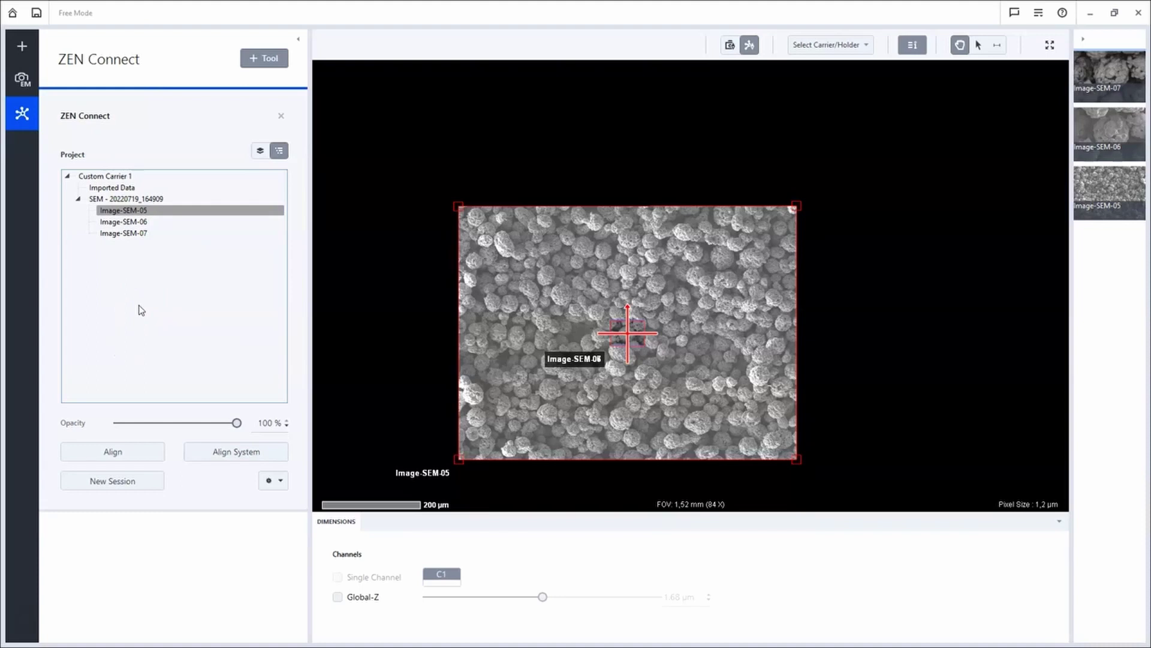
{"action": "left_click", "coordinate": [146, 302]}
- Show the layer stack, zoom to Image-SEM-07, and try moving it below Image-SEM-05
{"action": "left_click", "coordinate": [258, 153]}
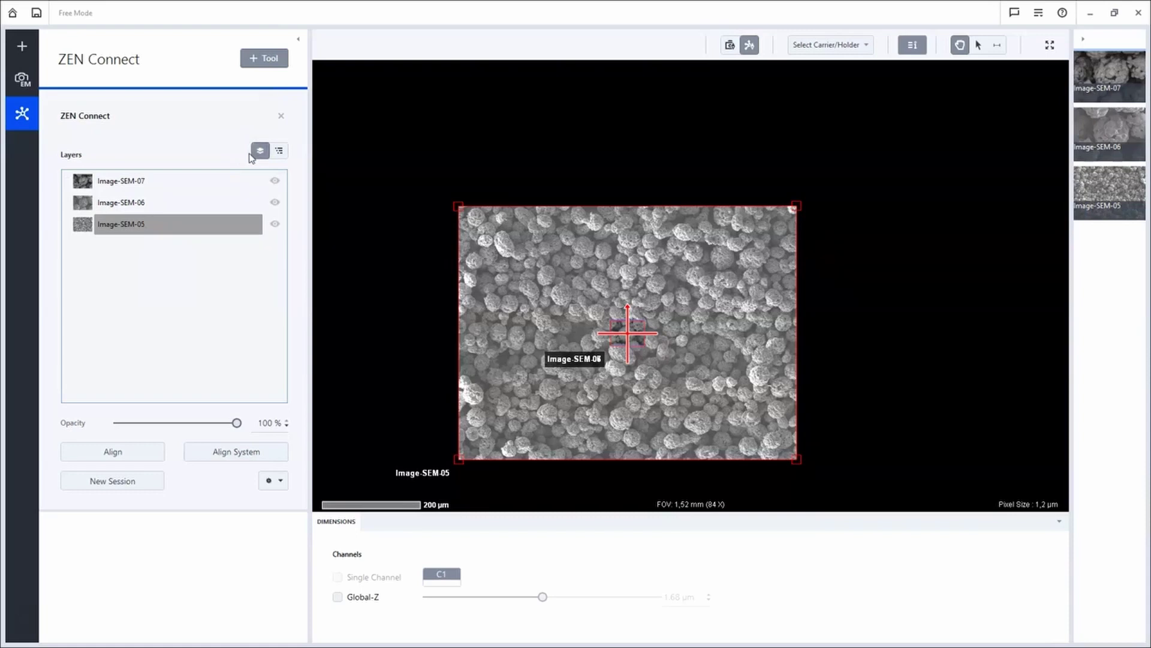
{"action": "left_click", "coordinate": [242, 177], "text": "ctrl"}
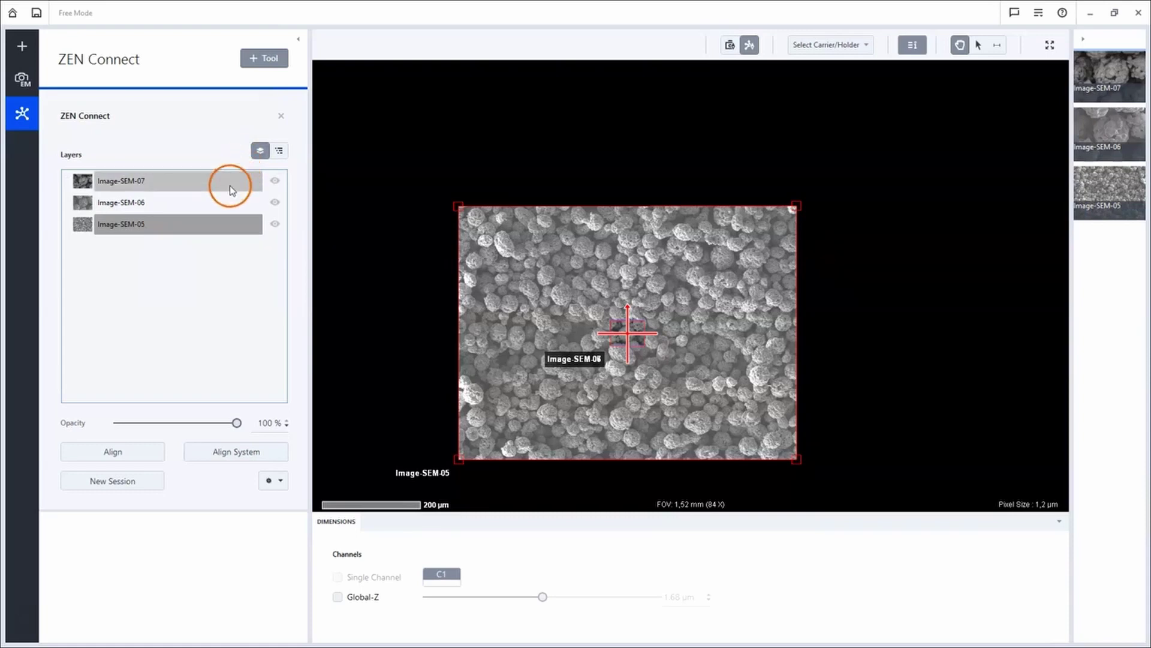
{"action": "left_click", "coordinate": [186, 190]}
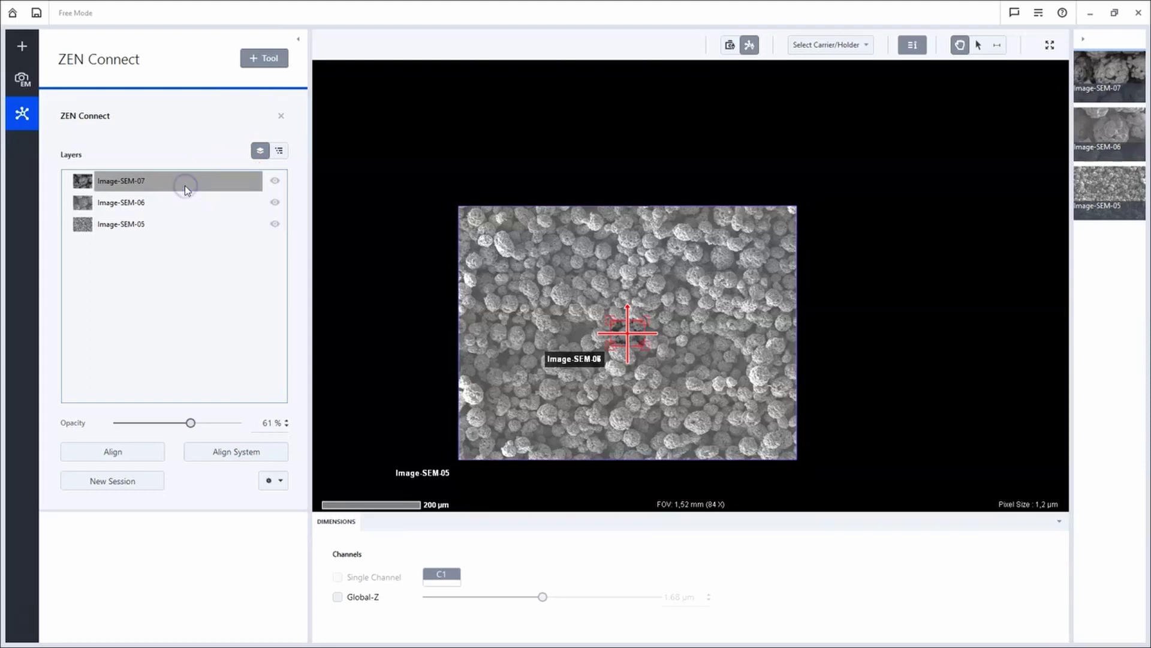
{"action": "right_click", "coordinate": [186, 190]}
{"action": "left_click", "coordinate": [192, 196]}
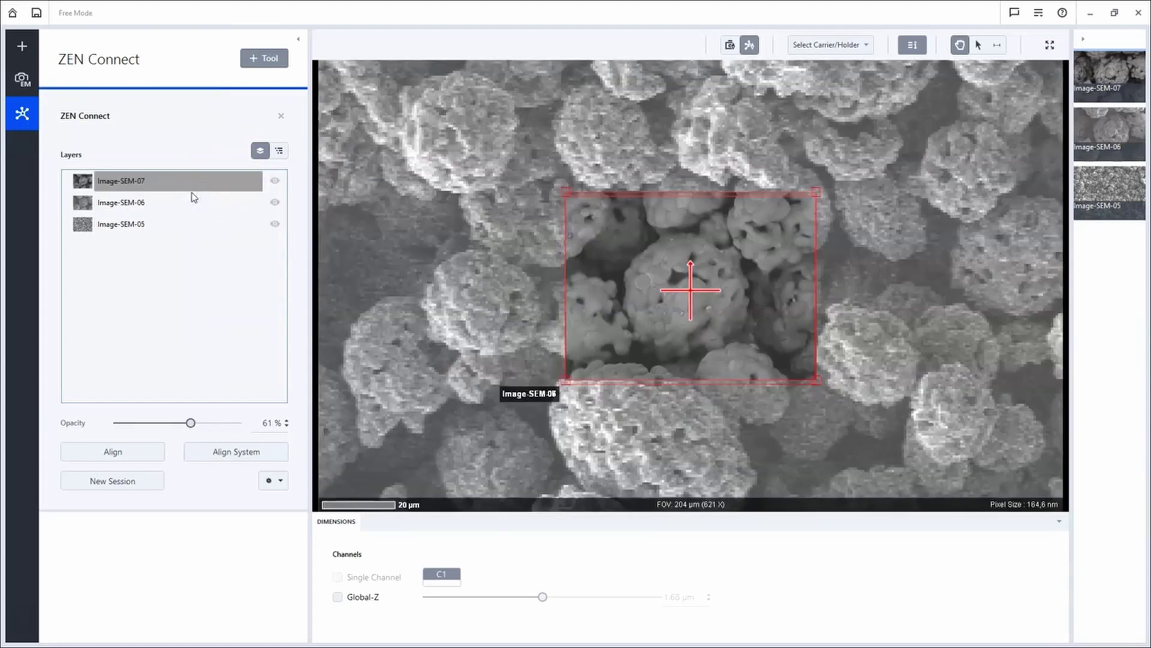
{"action": "left_click", "coordinate": [192, 202]}
{"action": "mouse_move", "coordinate": [171, 179]}
{"action": "left_mouse_down"}
{"action": "mouse_move", "coordinate": [178, 239]}
{"action": "mouse_move", "coordinate": [167, 176]}
{"action": "left_mouse_up"}
- Zoom to the Image-SEM-08 region and lower Image-SEM-07 opacity from 61% to 46%
{"action": "left_click", "coordinate": [257, 357]}
{"action": "scroll", "coordinate": [696, 302], "scroll_direction": "up", "scroll_amount": 2}
{"action": "scroll", "coordinate": [695, 303], "scroll_direction": "up", "scroll_amount": 2}
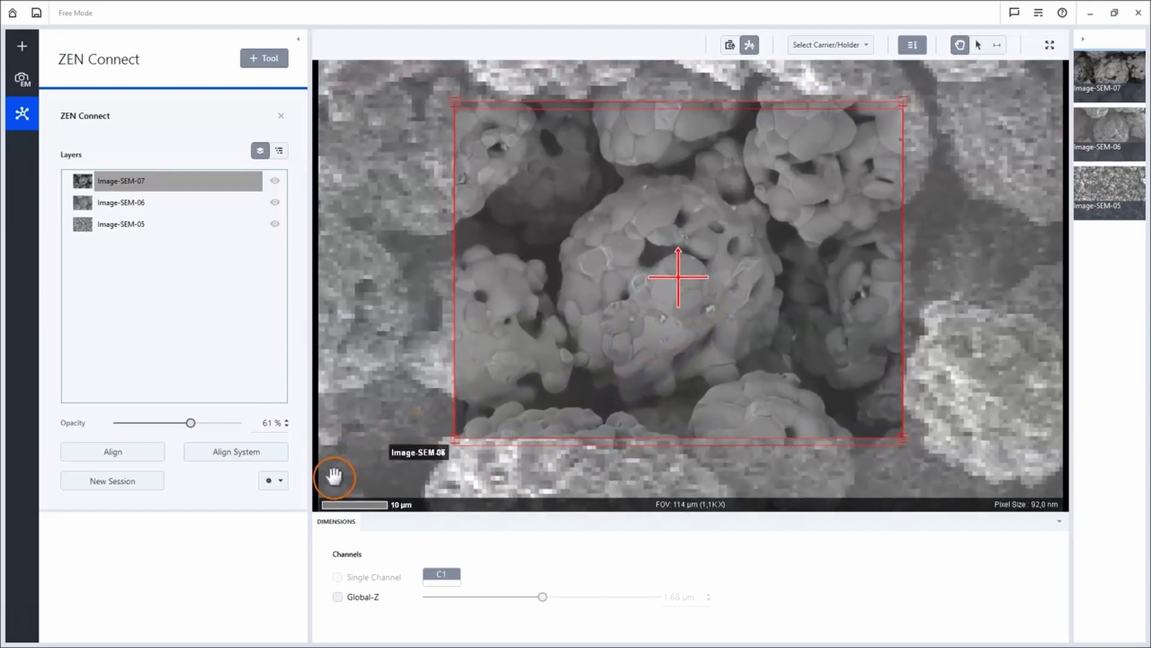
{"action": "mouse_move", "coordinate": [190, 422]}
{"action": "left_mouse_down"}
{"action": "mouse_move", "coordinate": [117, 424]}
{"action": "mouse_move", "coordinate": [282, 426]}
{"action": "mouse_move", "coordinate": [106, 430]}
{"action": "mouse_move", "coordinate": [172, 425]}
{"action": "left_mouse_up"}
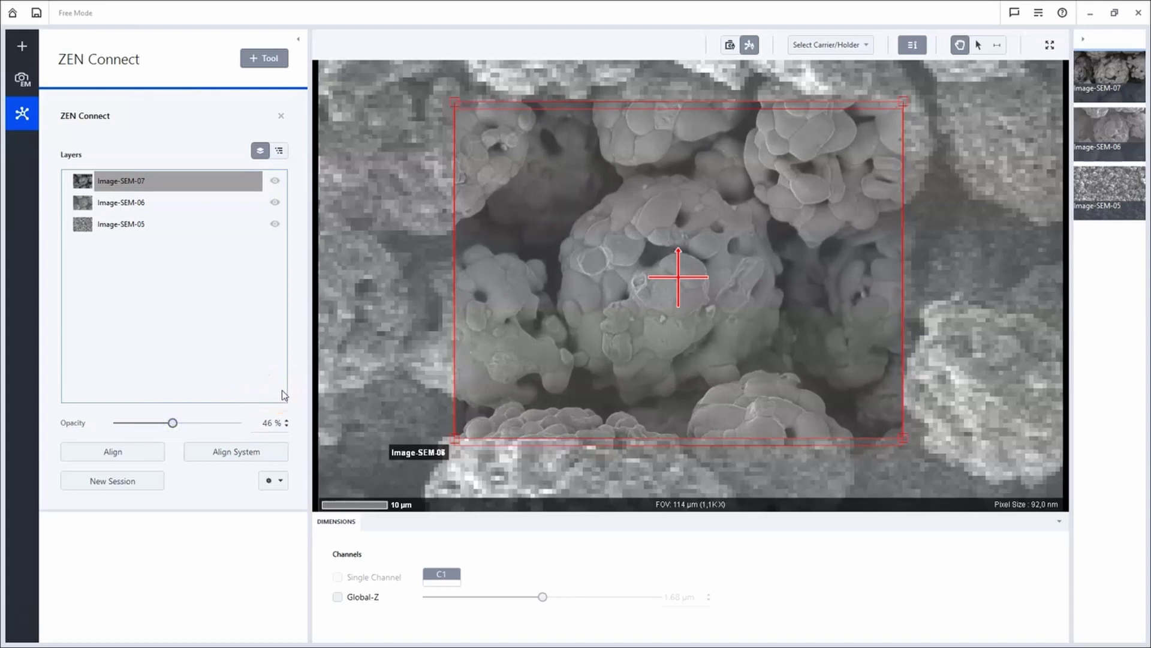
{"action": "left_click_drag", "start_coordinate": [282, 394], "coordinate": [584, 238]}
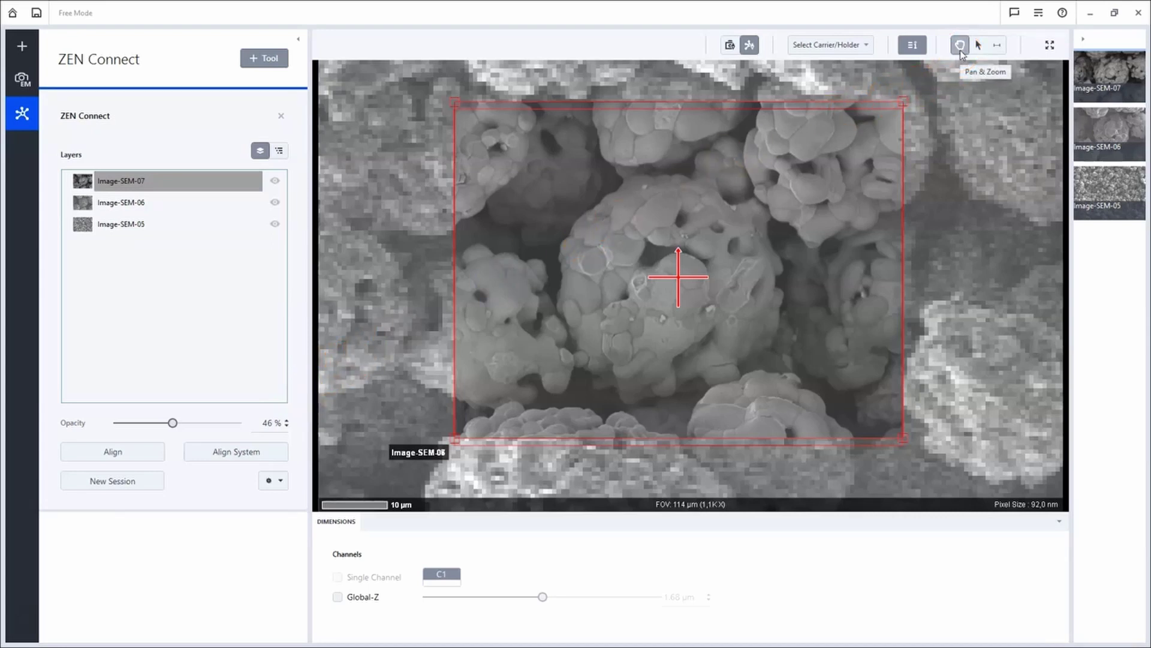
- Switch from Pan & Zoom to Select Region mode and zoom out to about 446 µm FOV
{"action": "left_click", "coordinate": [960, 46]}
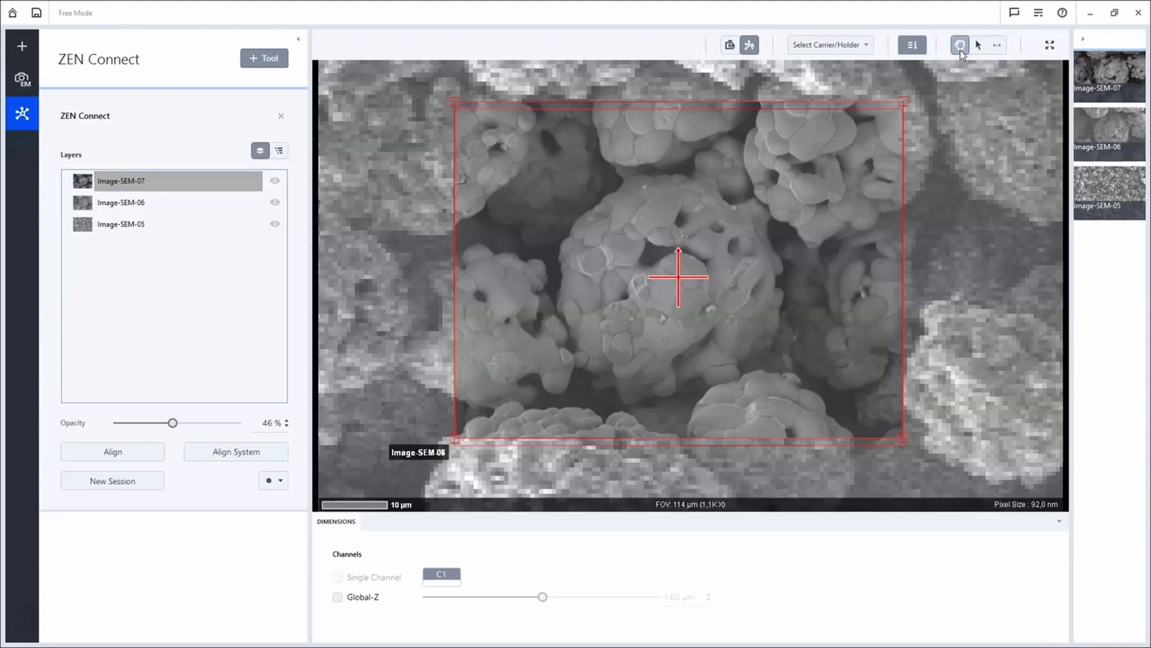
{"action": "left_click", "coordinate": [979, 45]}
{"action": "left_click", "coordinate": [977, 47]}
{"action": "scroll", "coordinate": [792, 227], "scroll_direction": "down", "scroll_amount": 1}
{"action": "scroll", "coordinate": [790, 230], "scroll_direction": "down", "scroll_amount": 2}
{"action": "scroll", "coordinate": [789, 238], "scroll_direction": "down", "scroll_amount": 2}
{"action": "scroll", "coordinate": [792, 238], "scroll_direction": "down", "scroll_amount": 2}
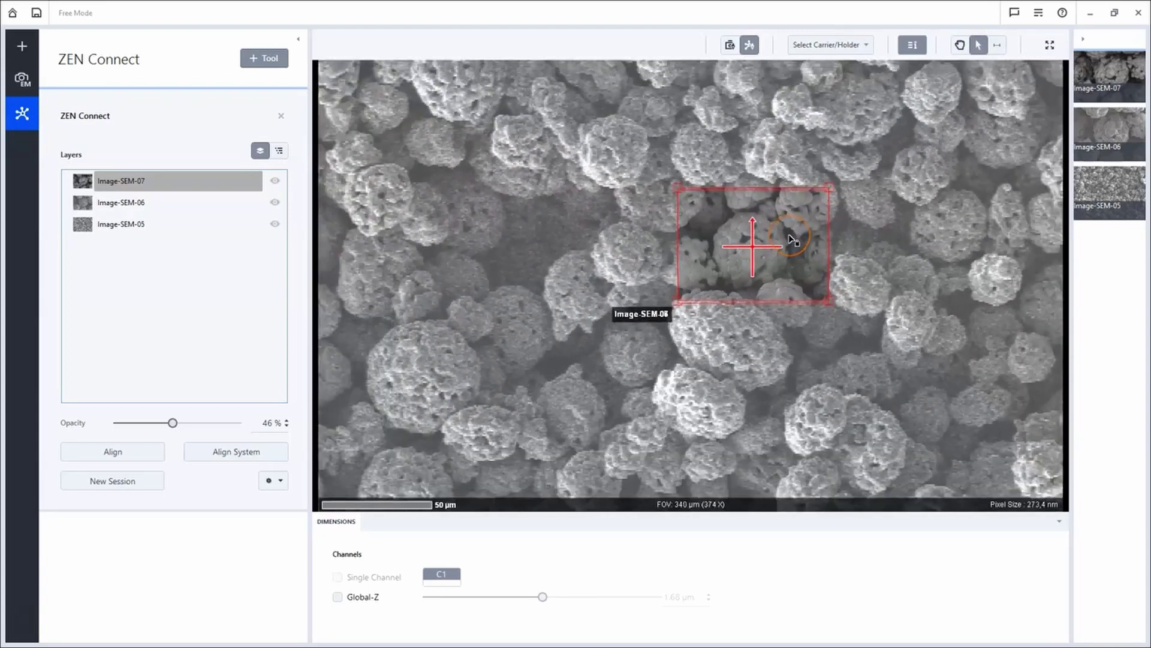
{"action": "scroll", "coordinate": [791, 239], "scroll_direction": "down", "scroll_amount": 2}
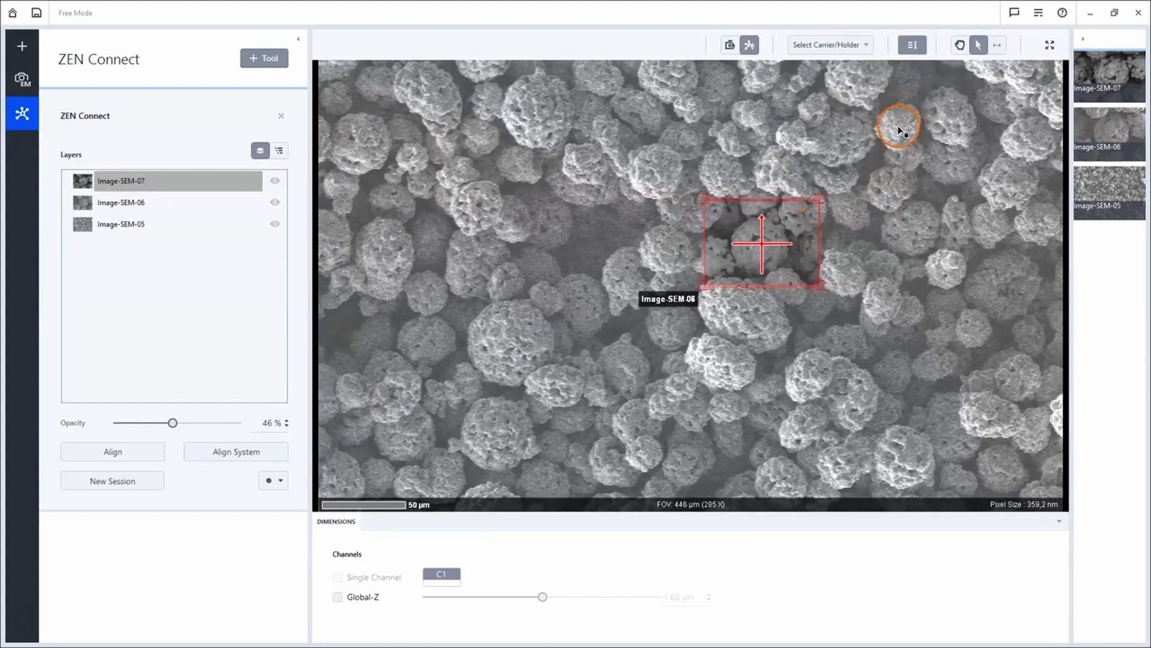
- Move the stage to the upper-right particle at 63356,24 µm, 48676,81 µm
{"action": "double_click", "coordinate": [900, 130]}
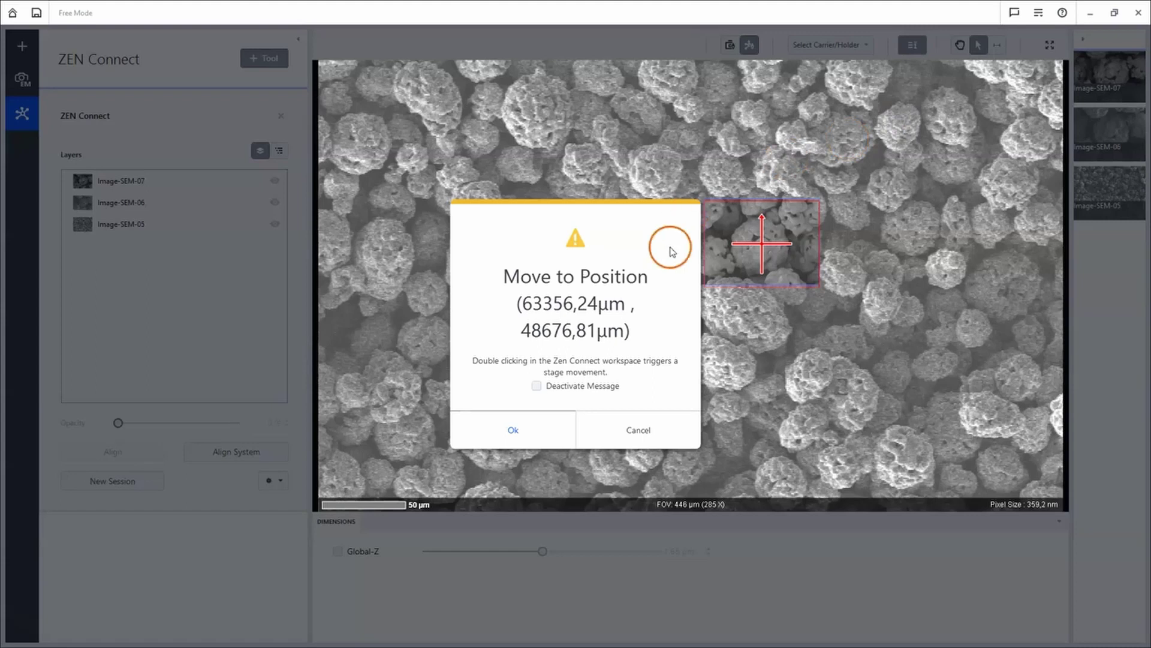
{"action": "left_click", "coordinate": [513, 430]}
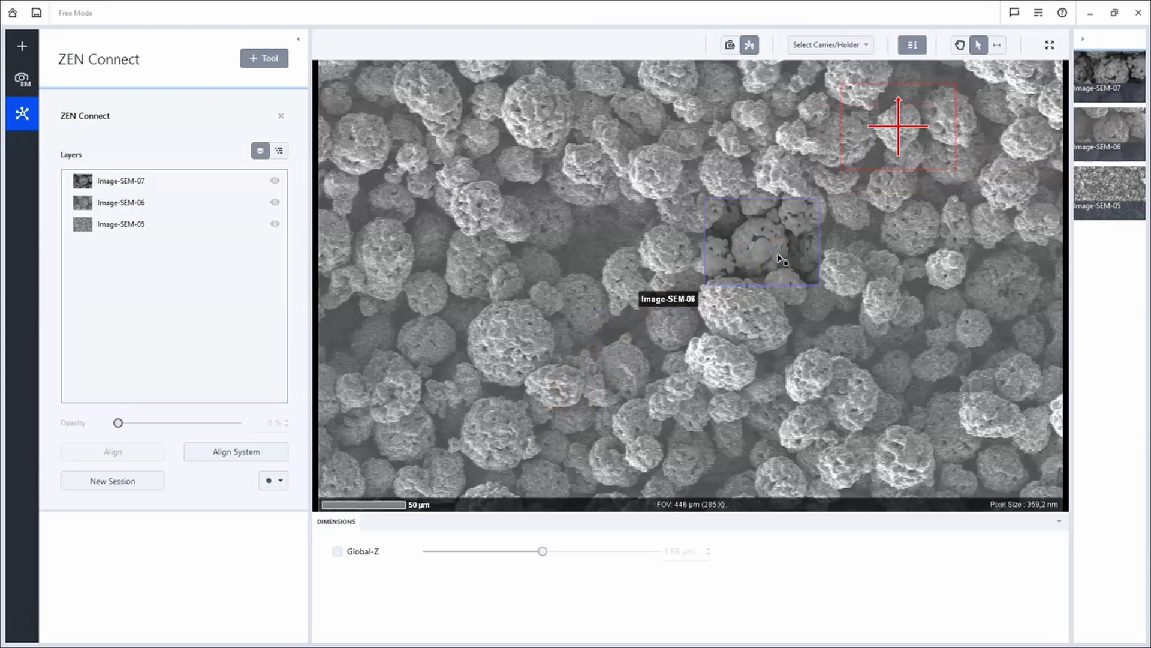
{"action": "left_click", "coordinate": [765, 257]}
- Save the result to the archive as 'ZEN Connect How to use the correlative Workspace'
{"action": "left_click", "coordinate": [37, 11]}
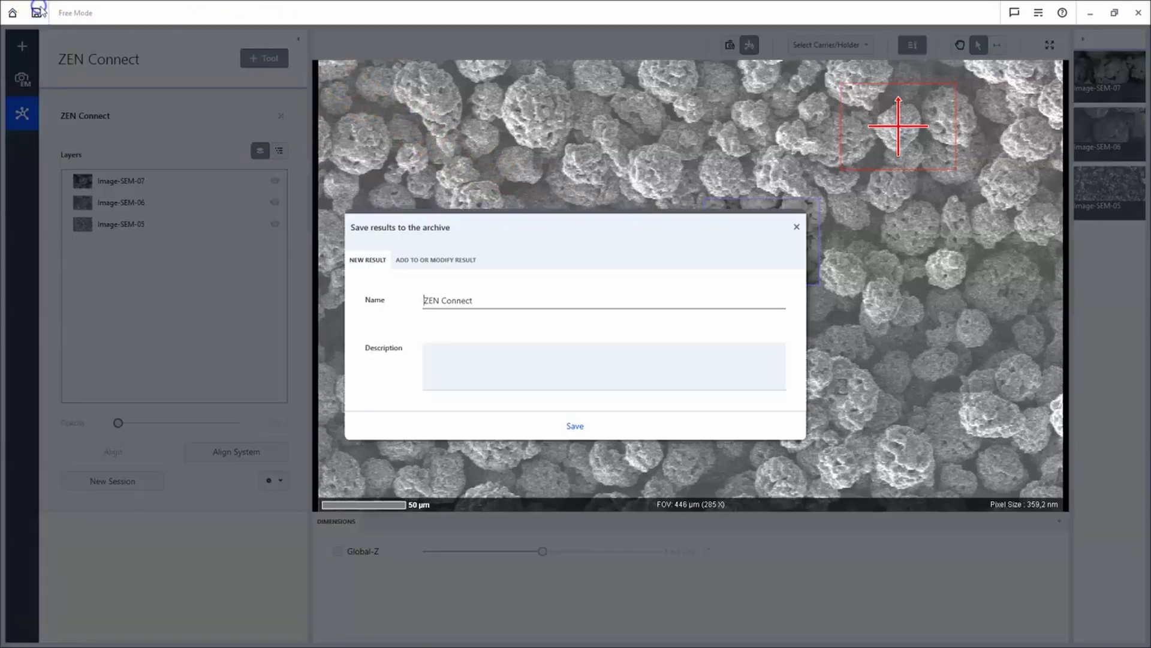
{"action": "left_click", "coordinate": [490, 300]}
{"action": "type", "text": "How to"}
{"action": "type", "text": " use the co"}
{"action": "type", "text": "rrelative W"}
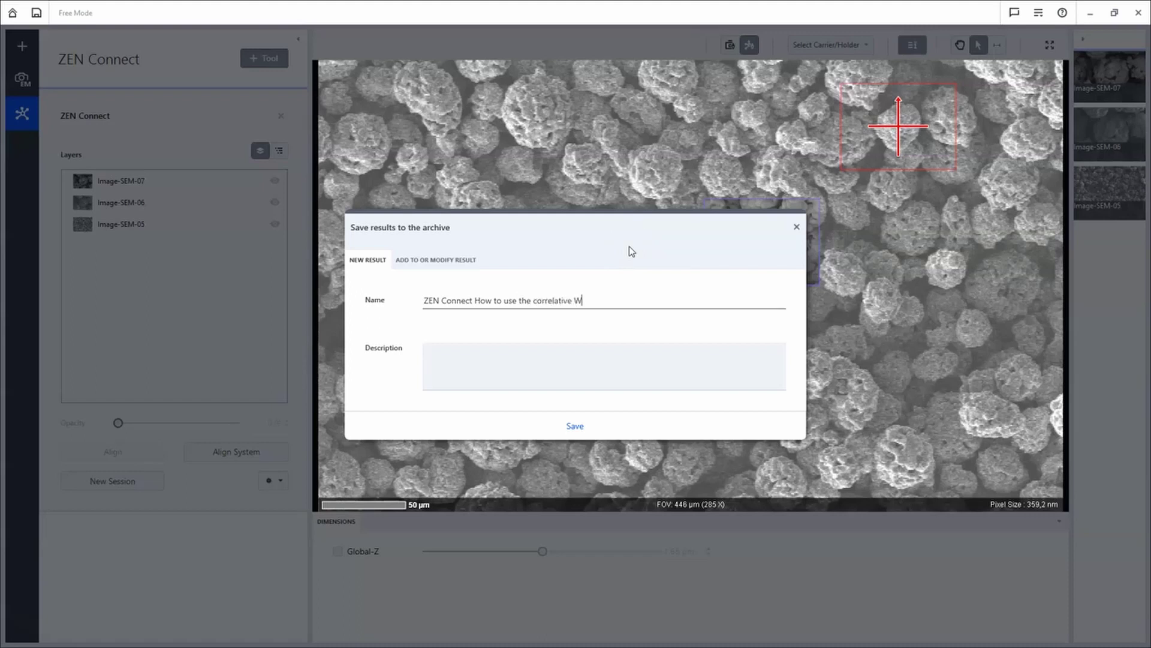
{"action": "type", "text": "orkspace"}
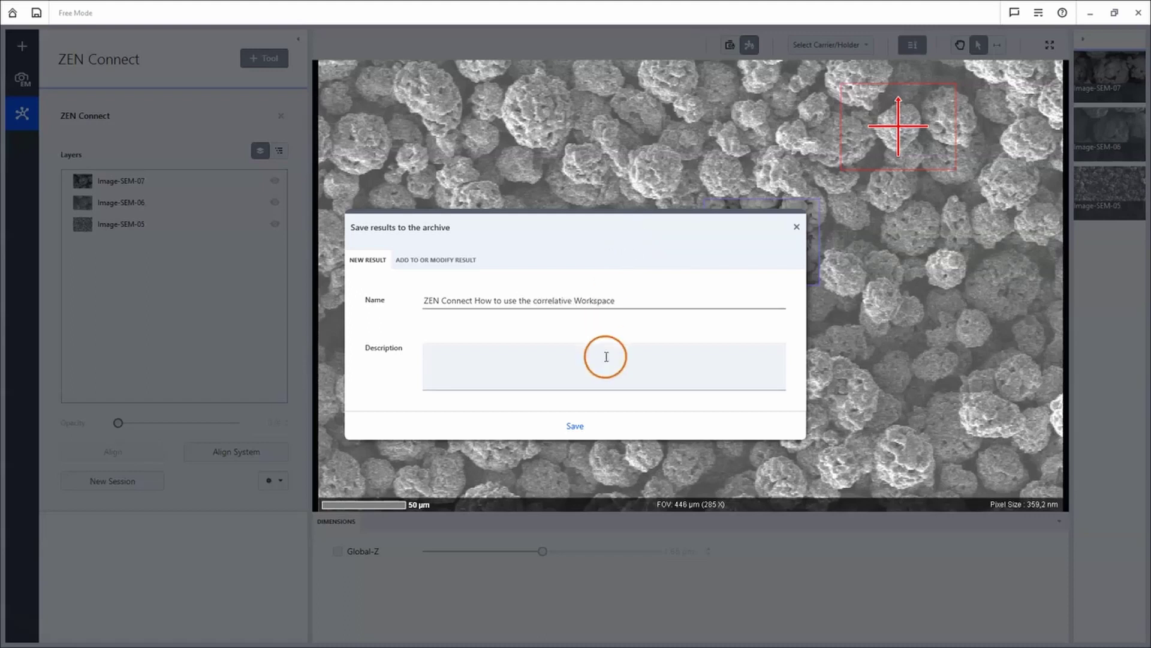
{"action": "left_click", "coordinate": [604, 422]}
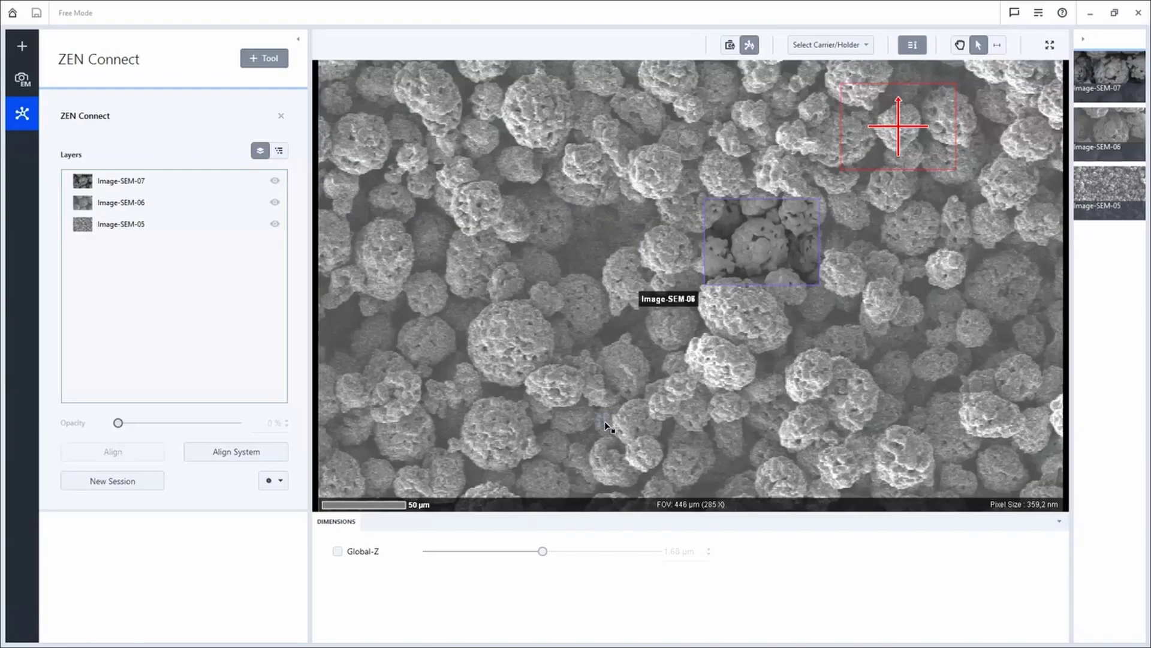